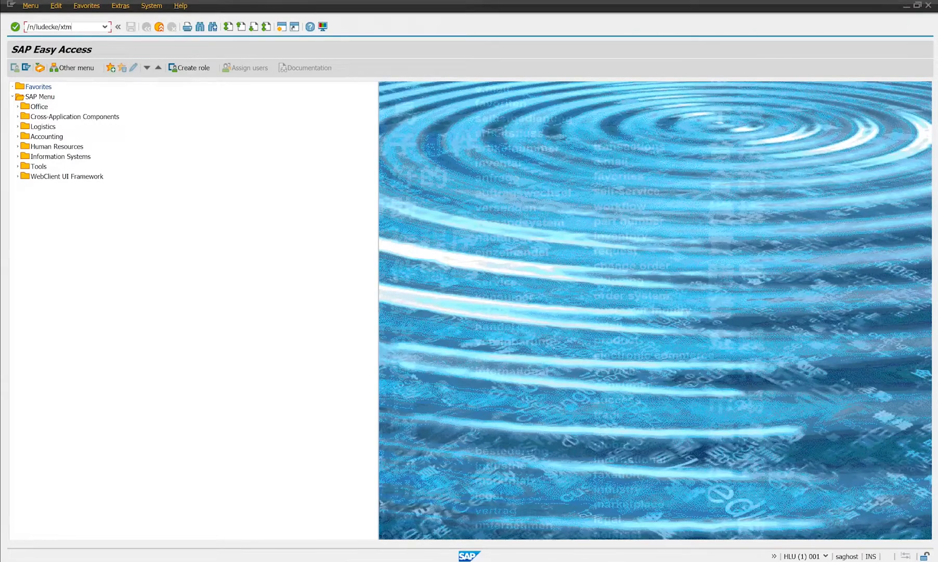
- Run transaction /n/ludecke/xtm and set the worklist ID to 0007
{"action": "key", "text": "Return"}
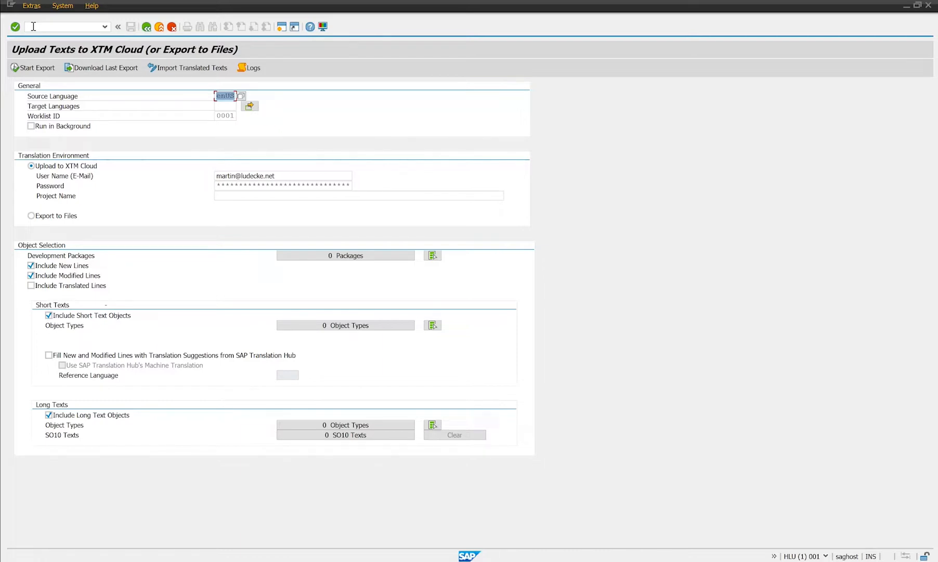
{"action": "left_click", "coordinate": [229, 115]}
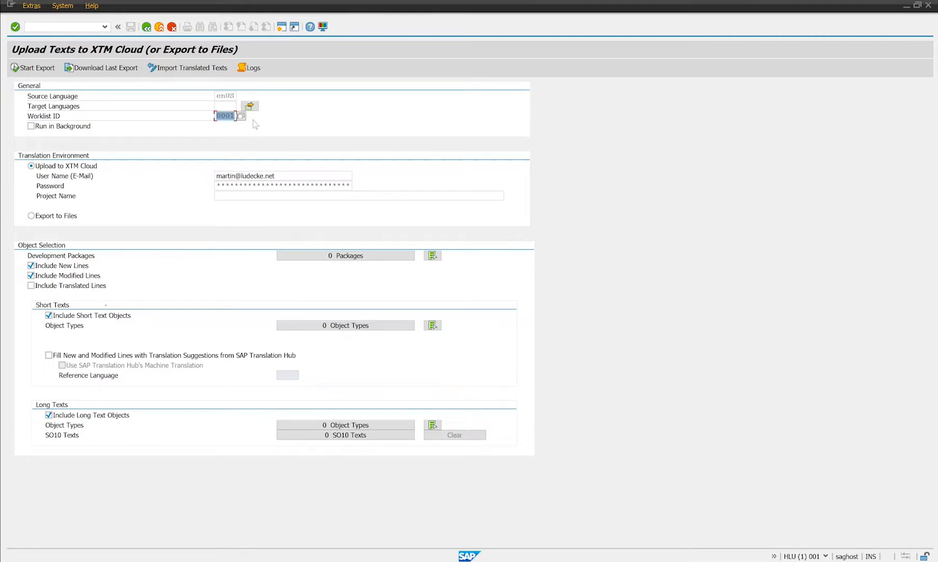
{"action": "type", "text": "0007"}
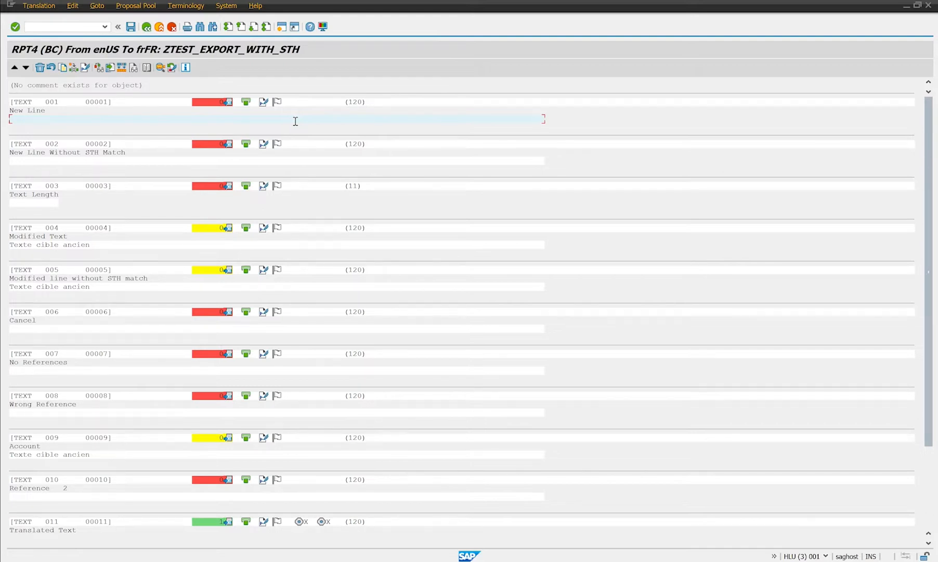
- Choose frFR as the export's target language and enter XTM Demo LUDECKE as the project name
{"action": "key", "text": "alt+Tab"}
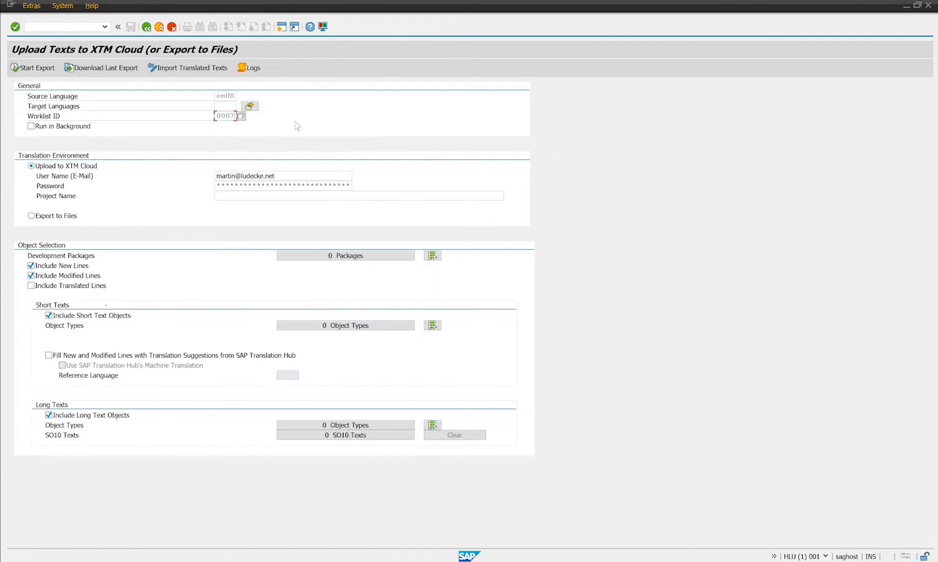
{"action": "left_click", "coordinate": [232, 106]}
{"action": "left_click", "coordinate": [241, 107]}
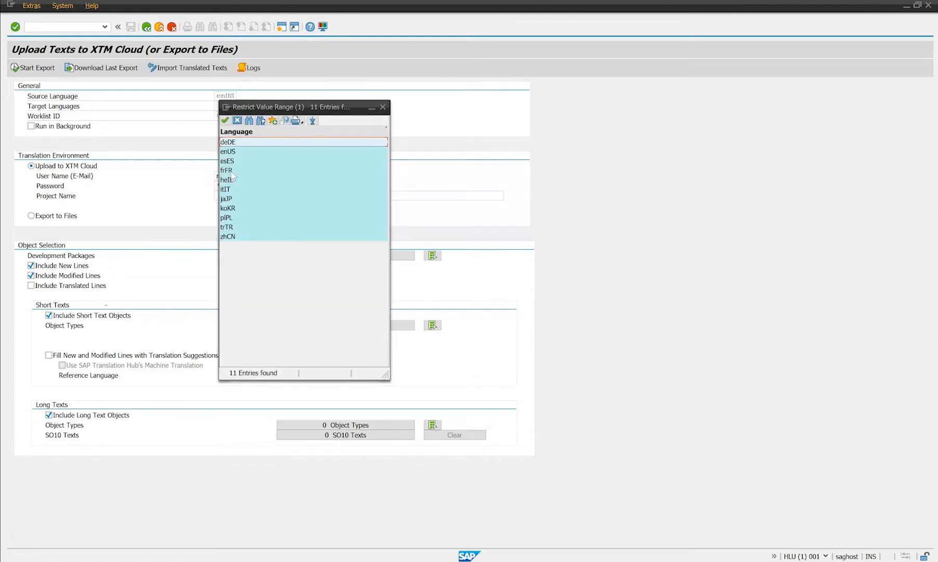
{"action": "left_click", "coordinate": [232, 171]}
{"action": "double_click", "coordinate": [231, 173]}
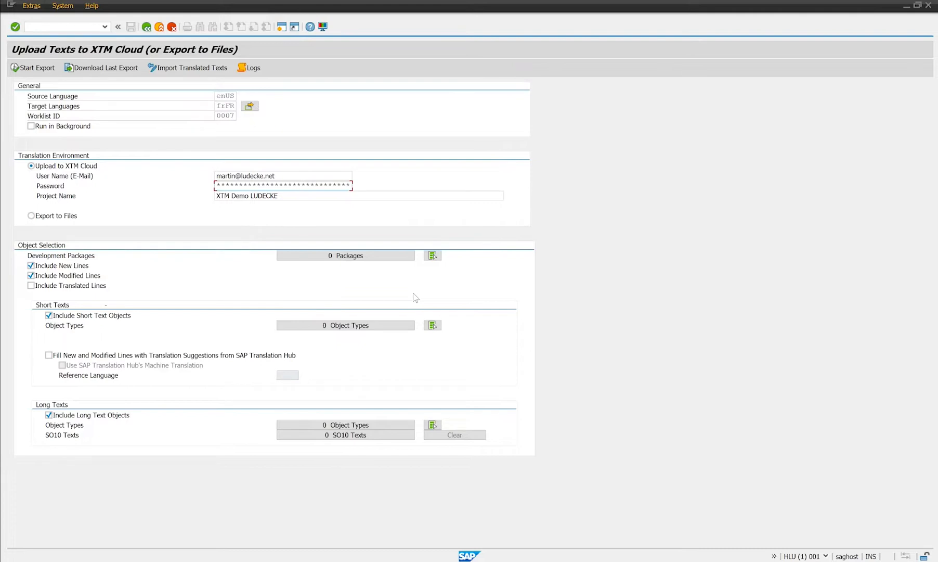
- Select the development packages and the short text object types for the export
{"action": "left_click", "coordinate": [433, 256]}
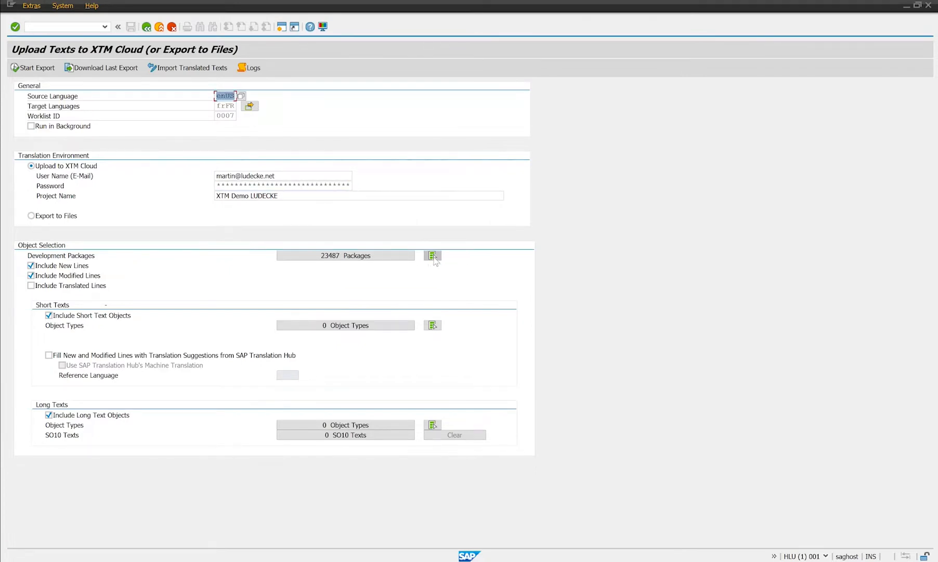
{"action": "left_click", "coordinate": [432, 325]}
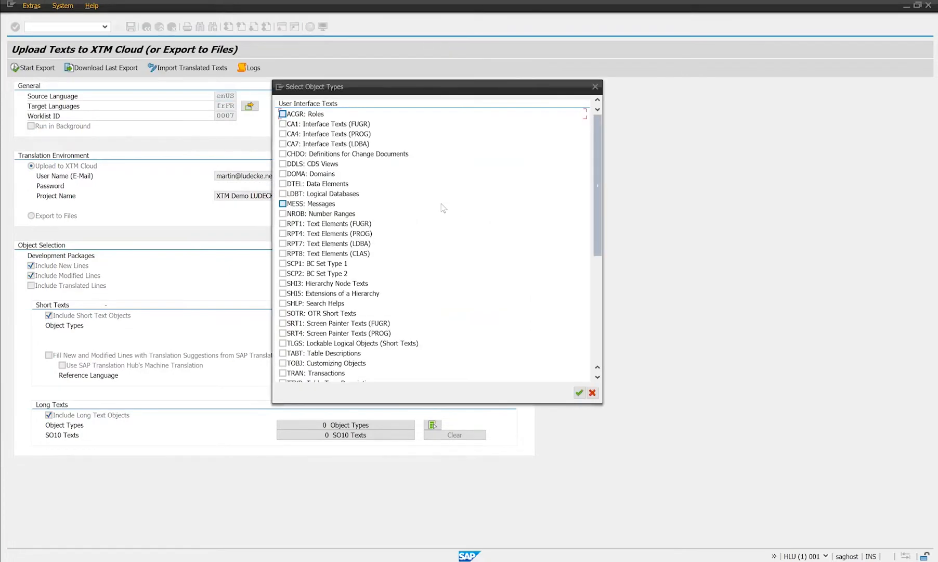
{"action": "left_click", "coordinate": [580, 393]}
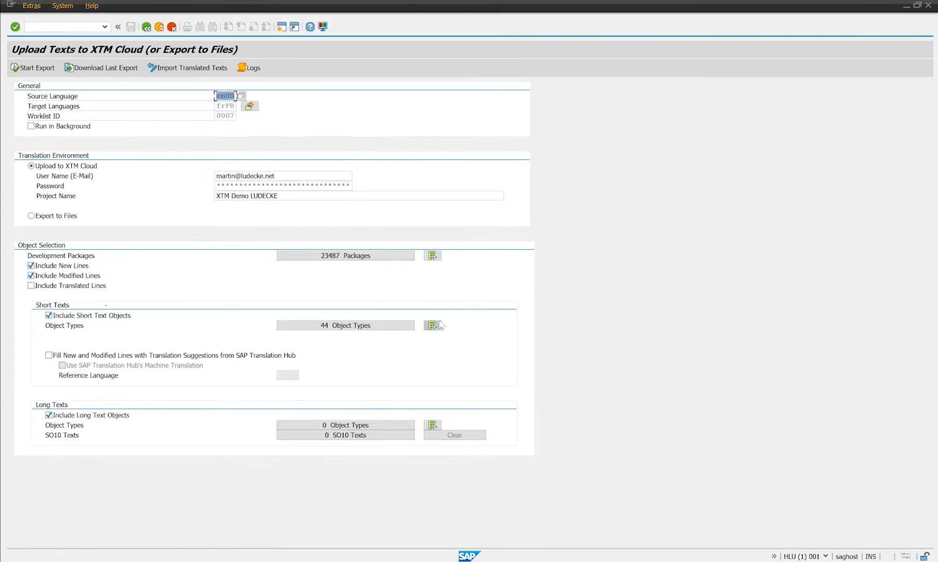
- Include translated lines in the object selection and exclude long text objects
{"action": "left_click", "coordinate": [80, 286]}
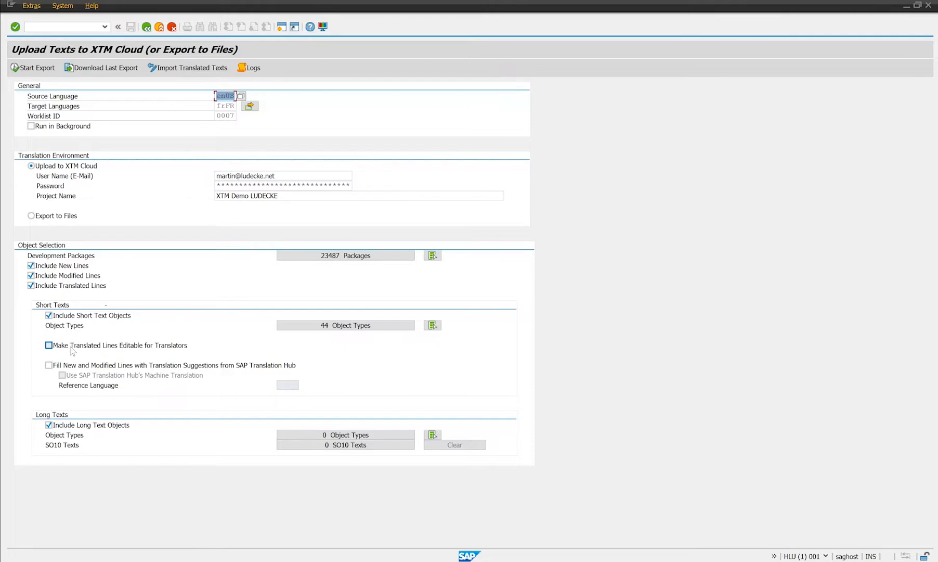
{"action": "left_click", "coordinate": [69, 425]}
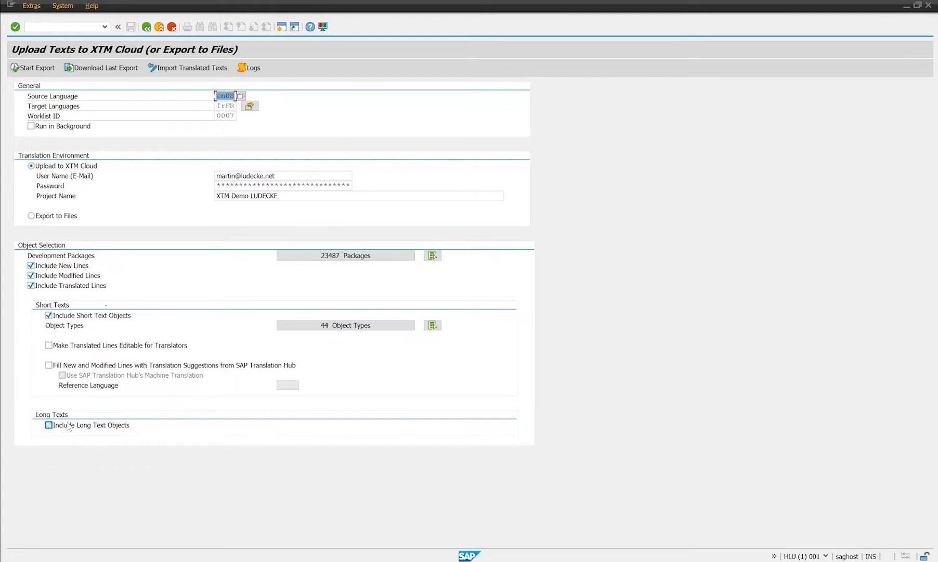
- Enable SAP Translation Hub suggestions for new and modified lines with deDE as reference language, and start the export
{"action": "left_click", "coordinate": [48, 365]}
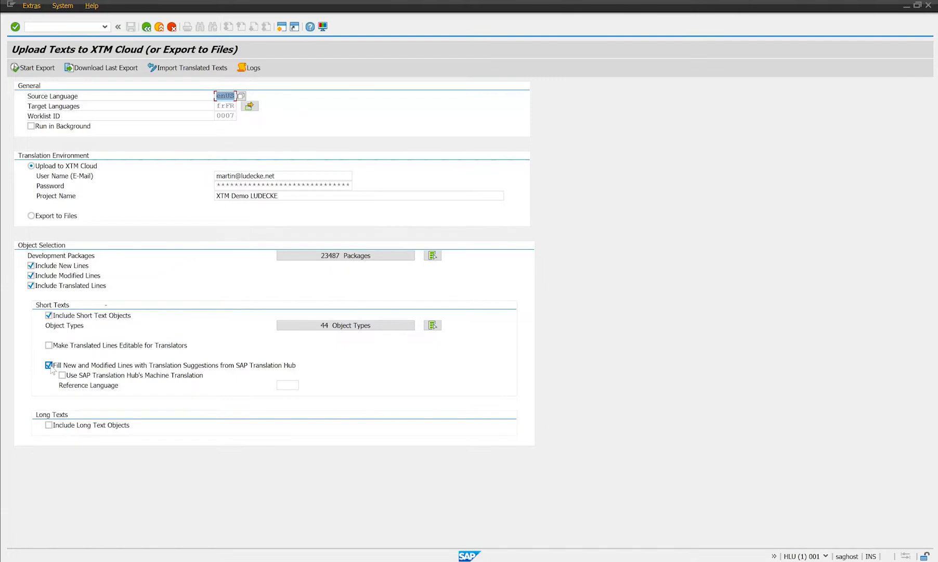
{"action": "left_click", "coordinate": [280, 385]}
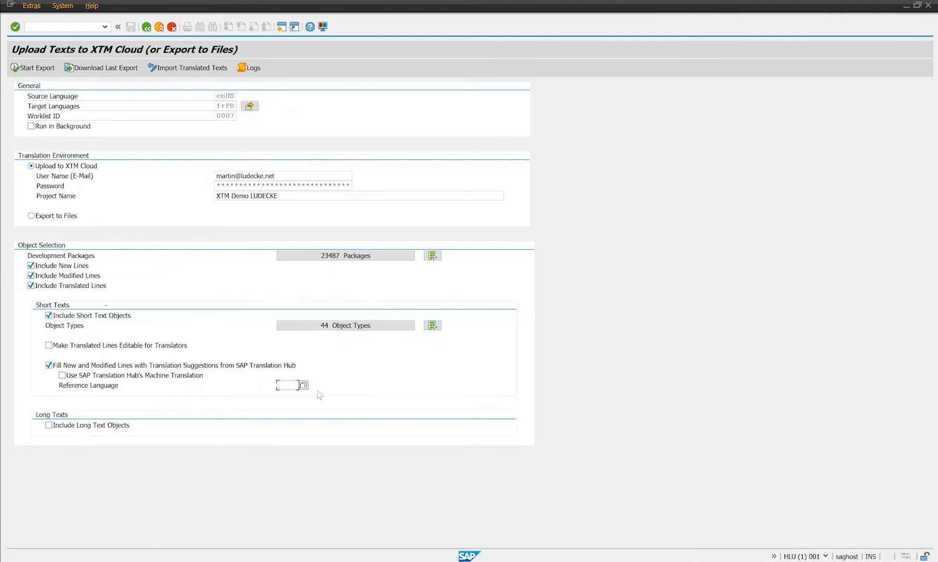
{"action": "left_click", "coordinate": [304, 385]}
{"action": "double_click", "coordinate": [299, 332]}
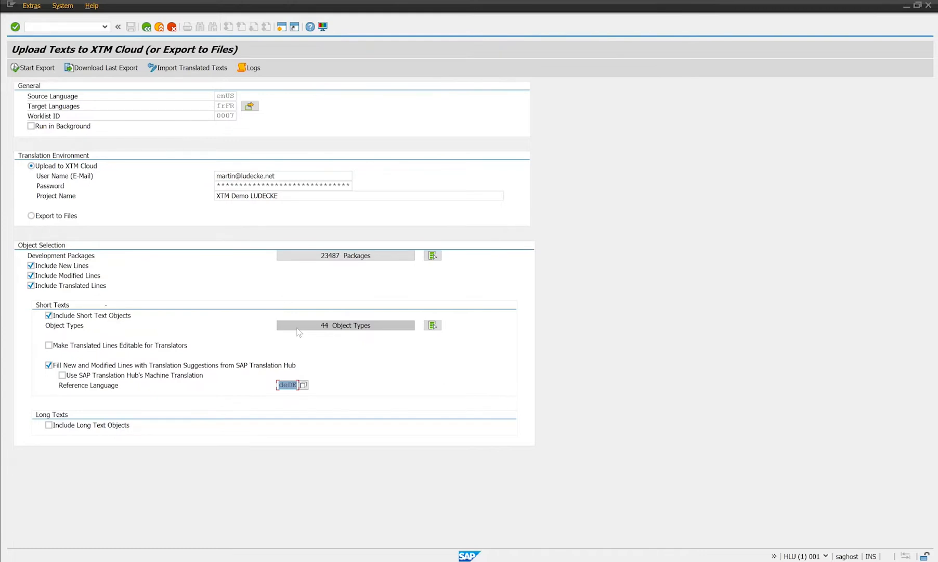
{"action": "left_click", "coordinate": [30, 69]}
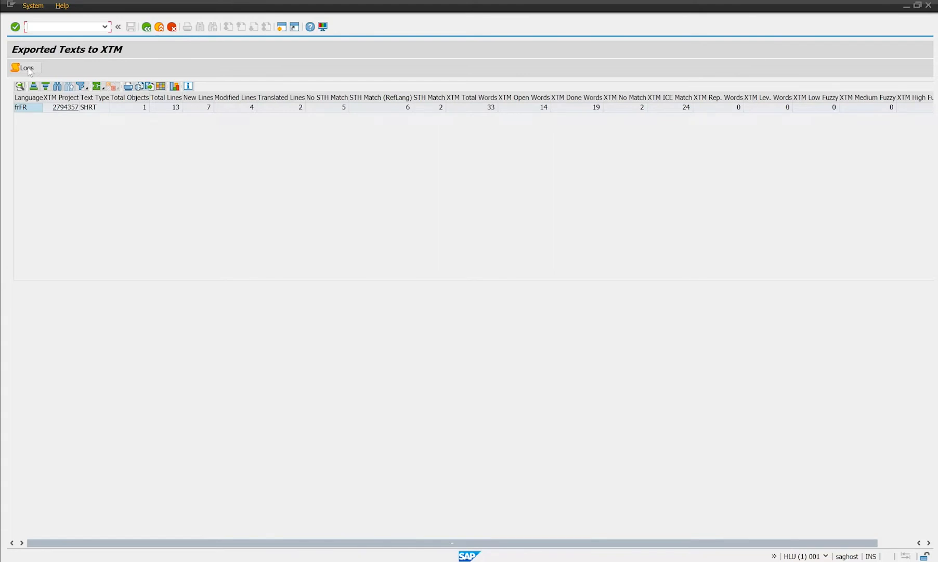
- Examine the export statistics for frFR: objects, new, modified and translated lines, STH matches, and XTM word and match figures
{"action": "left_click", "coordinate": [26, 108]}
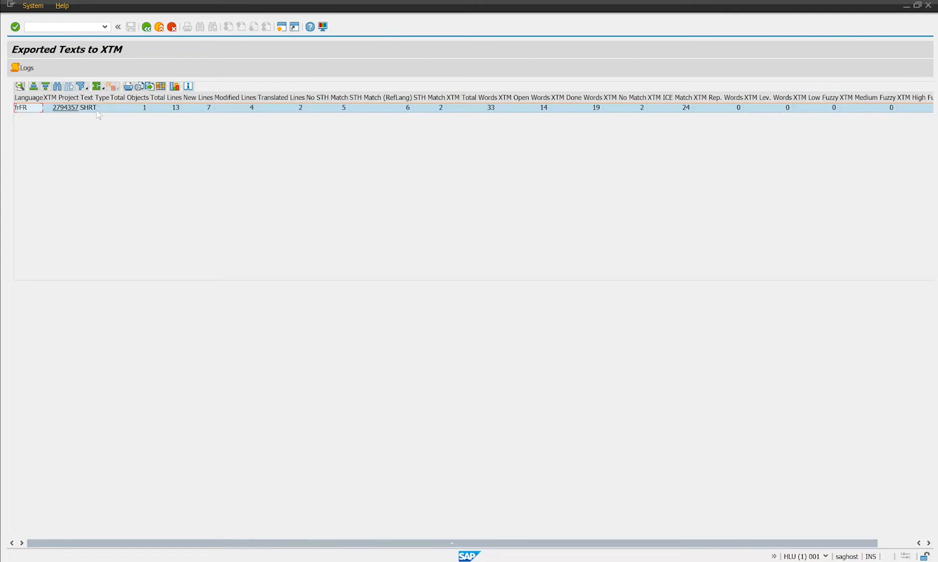
{"action": "left_click", "coordinate": [140, 108]}
{"action": "left_click", "coordinate": [173, 111]}
{"action": "left_click", "coordinate": [201, 108]}
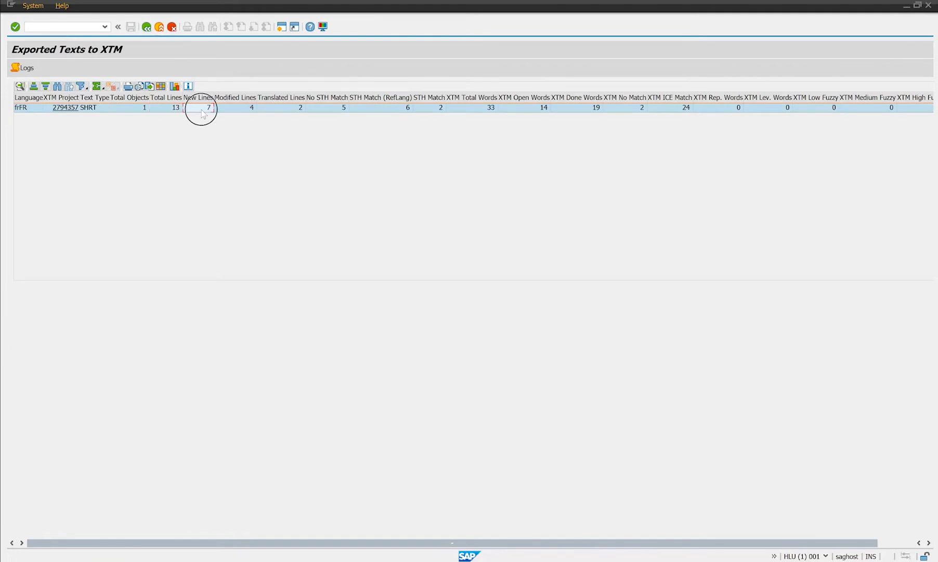
{"action": "left_click", "coordinate": [236, 111]}
{"action": "left_click", "coordinate": [287, 112]}
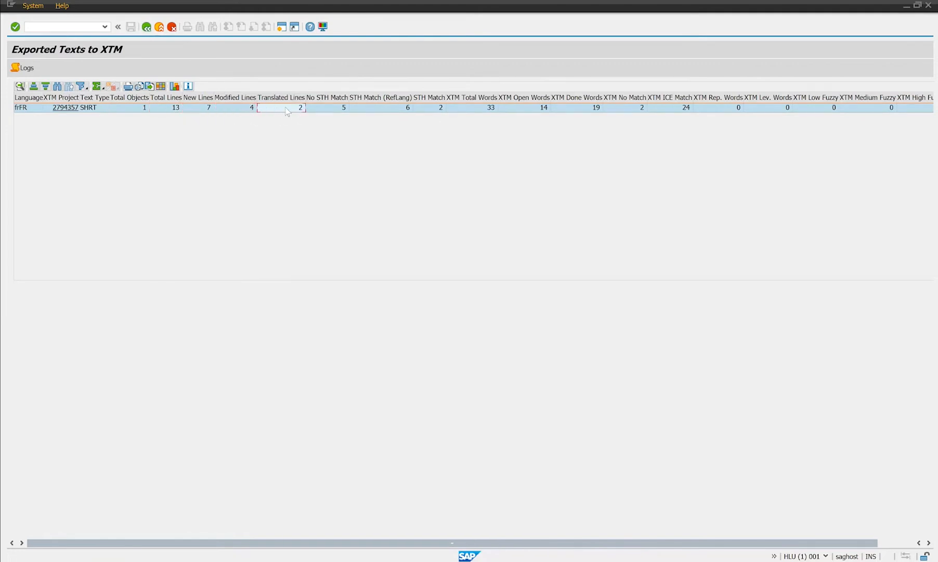
{"action": "left_click", "coordinate": [327, 111]}
{"action": "left_click", "coordinate": [393, 111]}
{"action": "left_click", "coordinate": [429, 109]}
{"action": "left_click", "coordinate": [670, 108]}
{"action": "left_click", "coordinate": [539, 109]}
{"action": "left_click", "coordinate": [571, 108]}
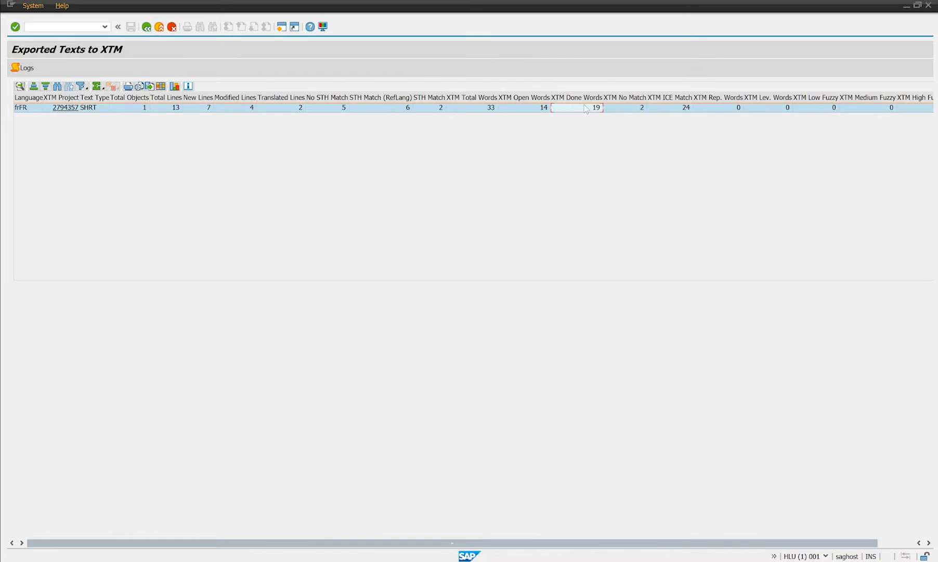
{"action": "left_click", "coordinate": [623, 108]}
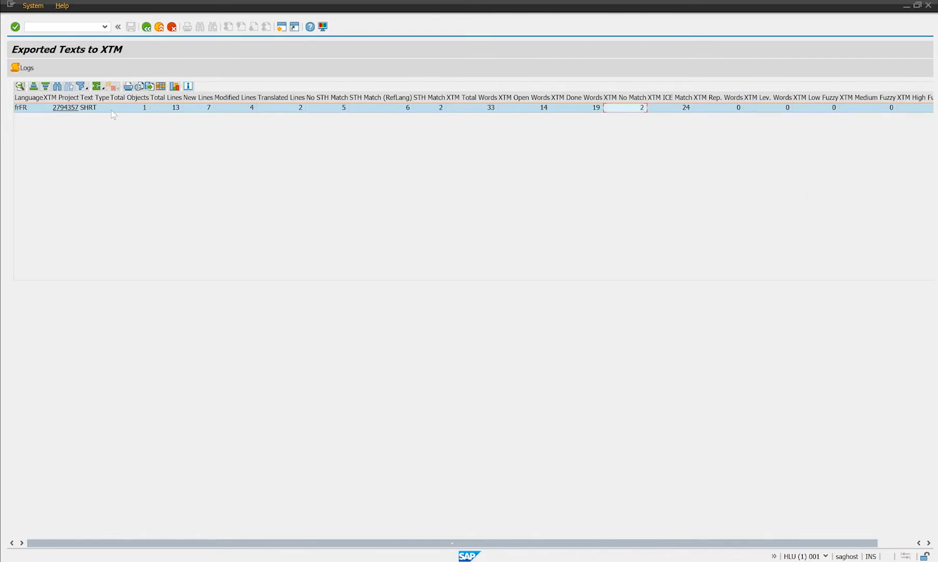
- Open the exported project's workflow in XTM, assign the translator to the Translate 1 step and start it
{"action": "left_click", "coordinate": [65, 108]}
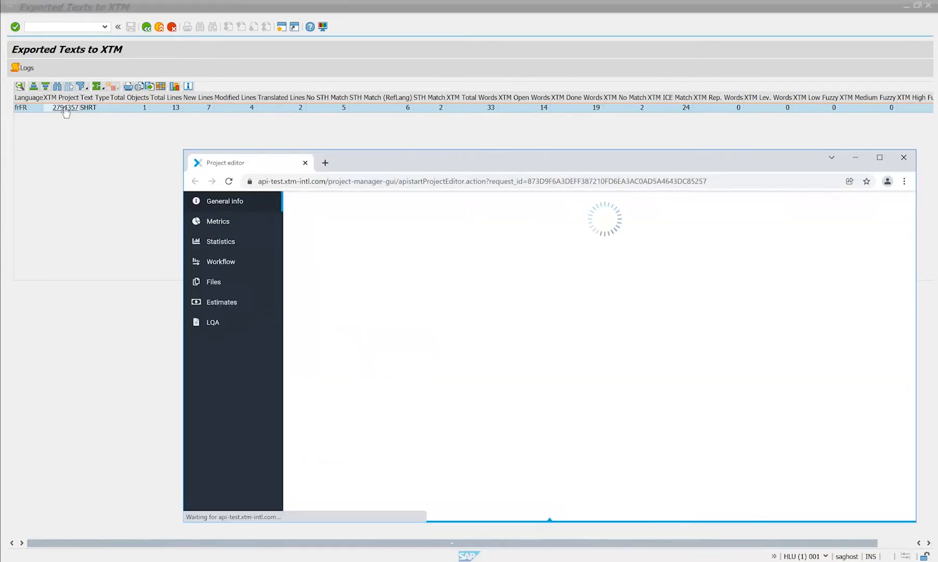
{"action": "left_click", "coordinate": [225, 263]}
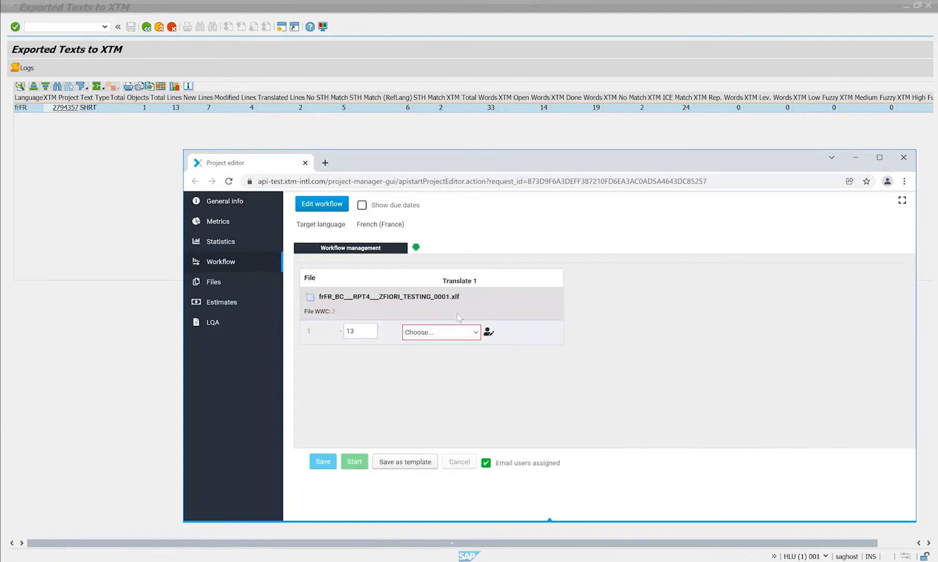
{"action": "left_click", "coordinate": [460, 329]}
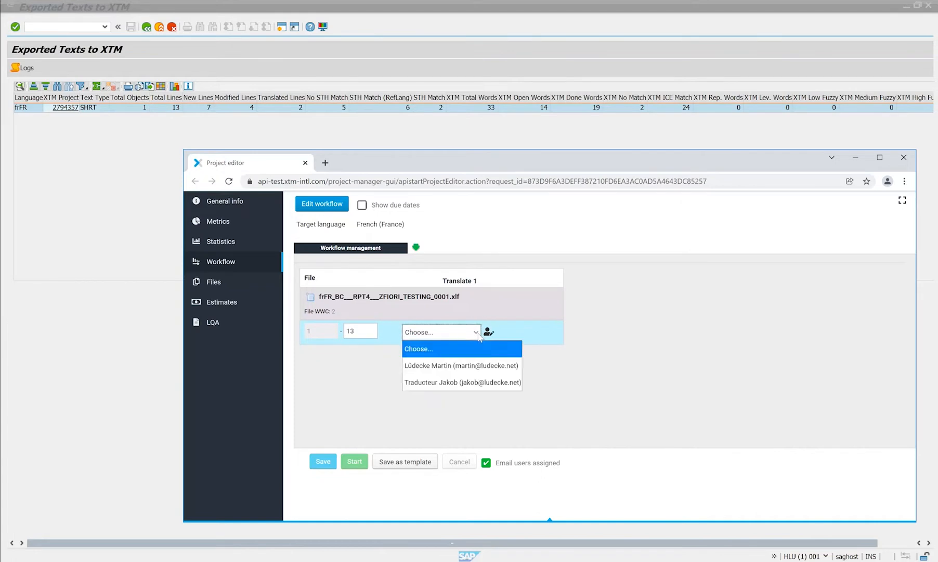
{"action": "left_click", "coordinate": [460, 382]}
{"action": "left_click", "coordinate": [355, 462]}
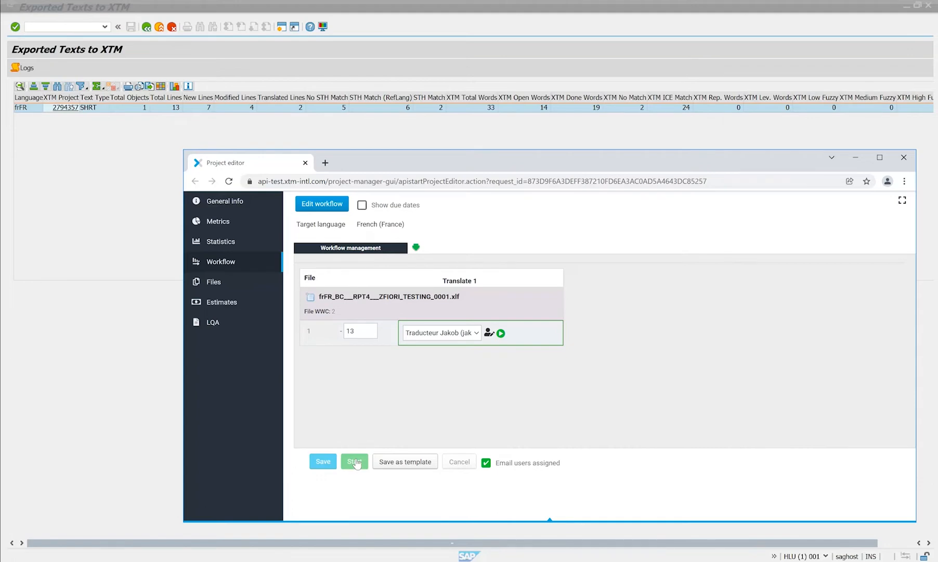
- Switch to Spark and open the XTM email about activated tasks for the XTM Demo LUDECKE project
{"action": "key", "text": "super+Tab"}
{"action": "key", "text": "super+Tab"}
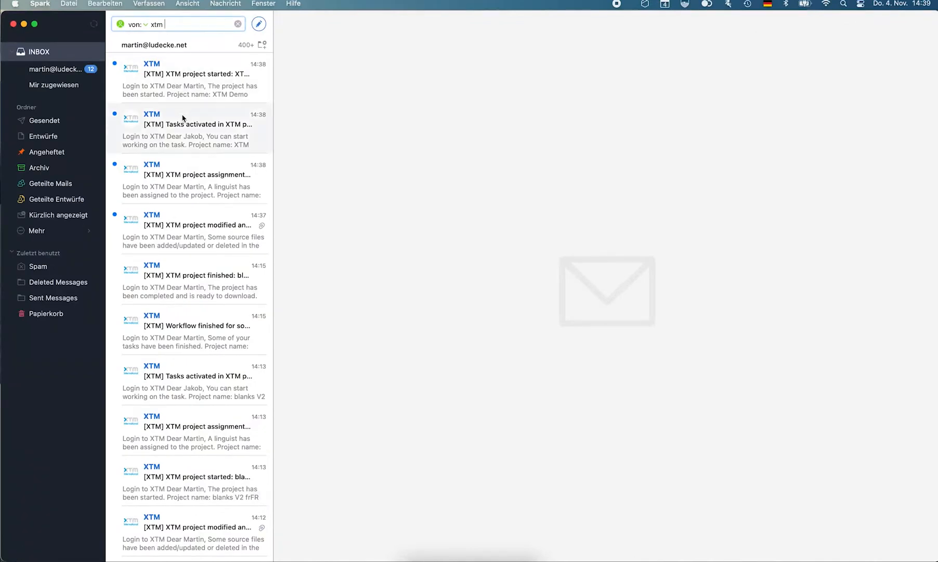
{"action": "left_click", "coordinate": [183, 133]}
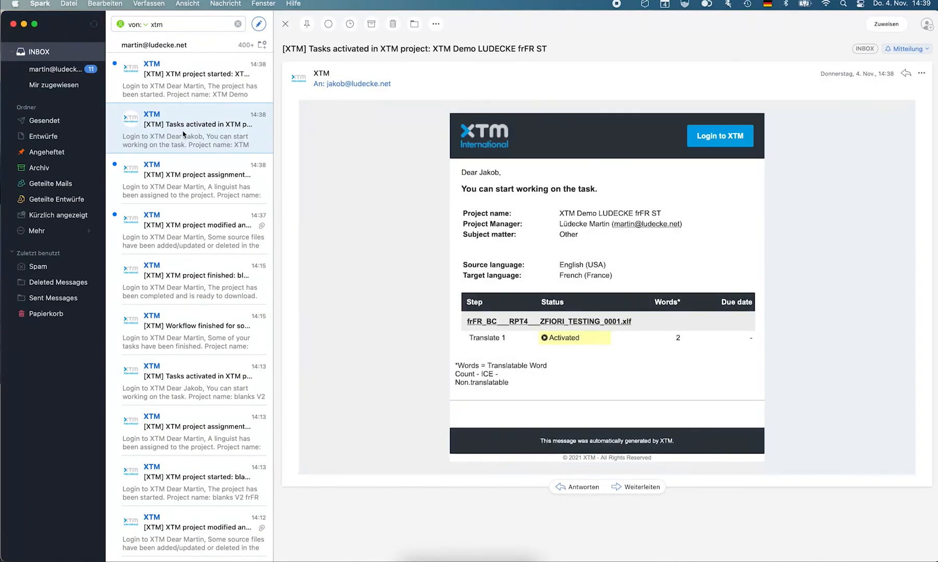
- Follow the email's XTM login link and sign in with the translator's saved user name and password
{"action": "left_click", "coordinate": [726, 139]}
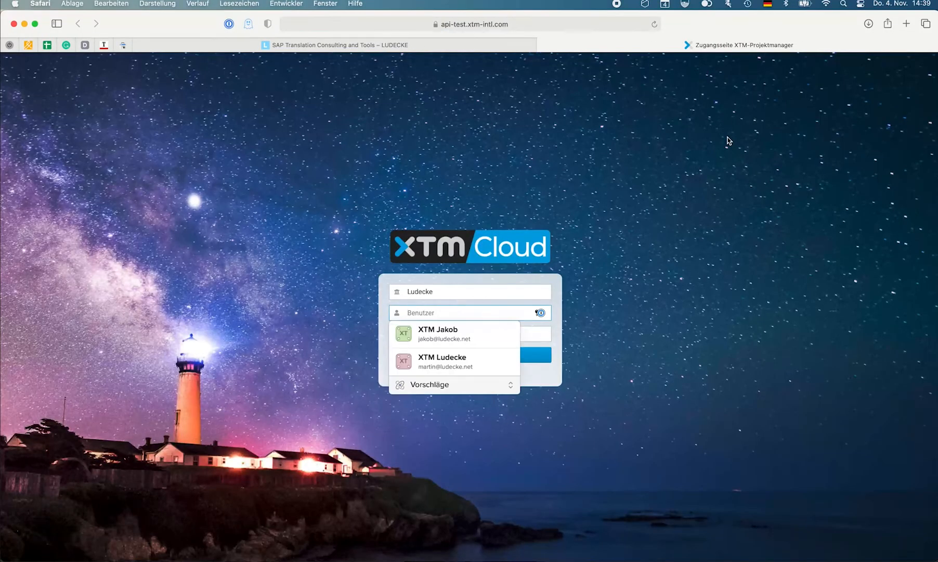
{"action": "left_click", "coordinate": [468, 328]}
{"action": "left_click", "coordinate": [473, 354]}
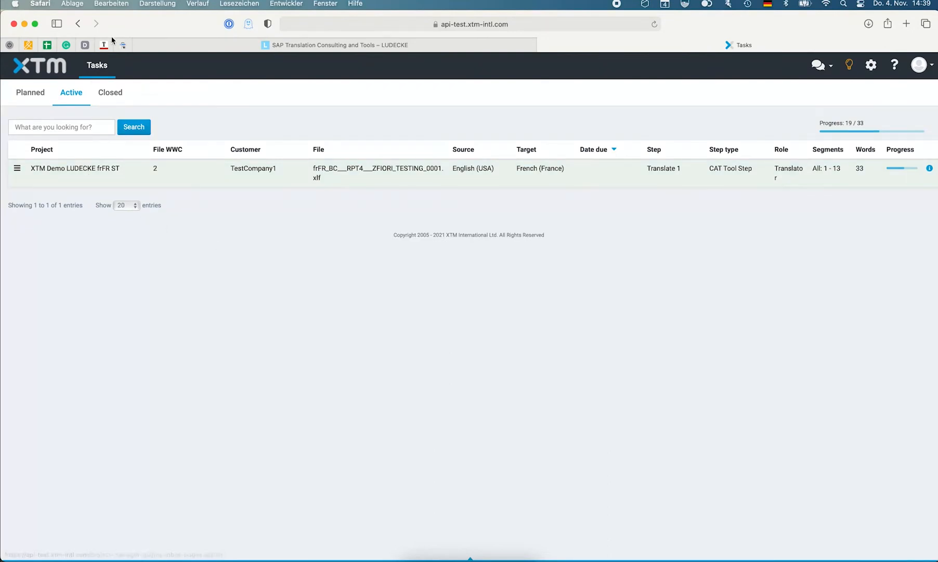
- Open the XTM Demo LUDECKE frFR ST task in the workbench and confirm the translations of segments 1, 4, 9 and 13
{"action": "left_click", "coordinate": [72, 172]}
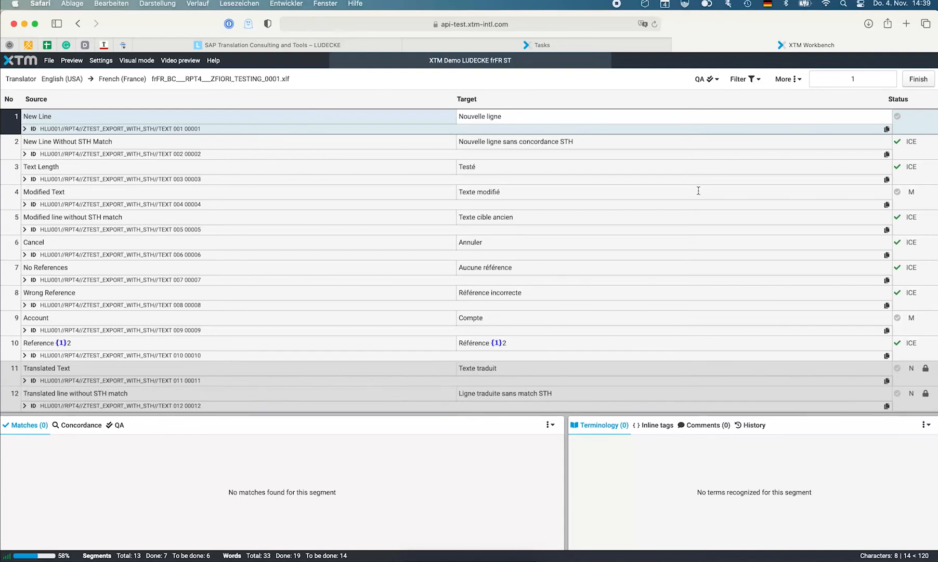
{"action": "left_click", "coordinate": [650, 191]}
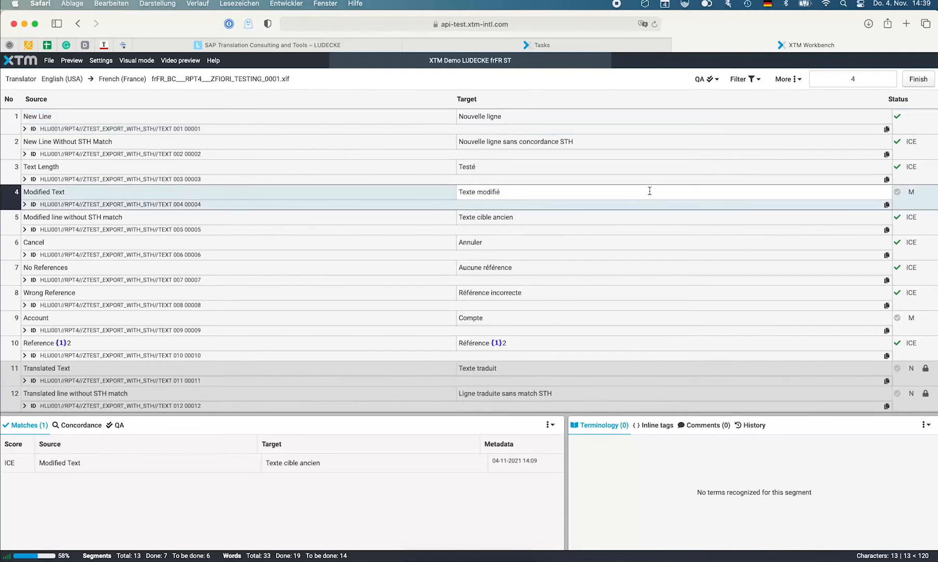
{"action": "key", "text": "ctrl+Return"}
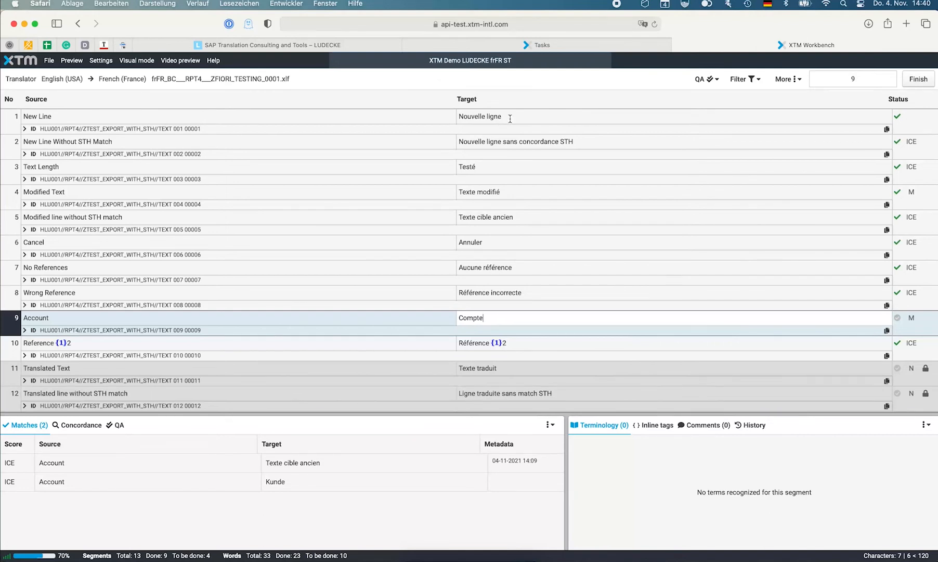
{"action": "key", "text": "ctrl+Return"}
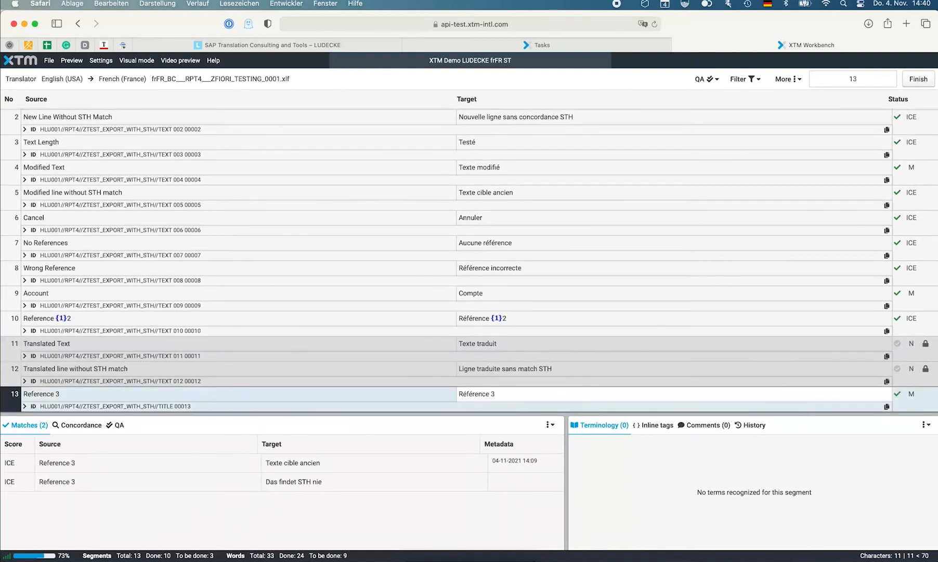
{"action": "key", "text": "ctrl+Return"}
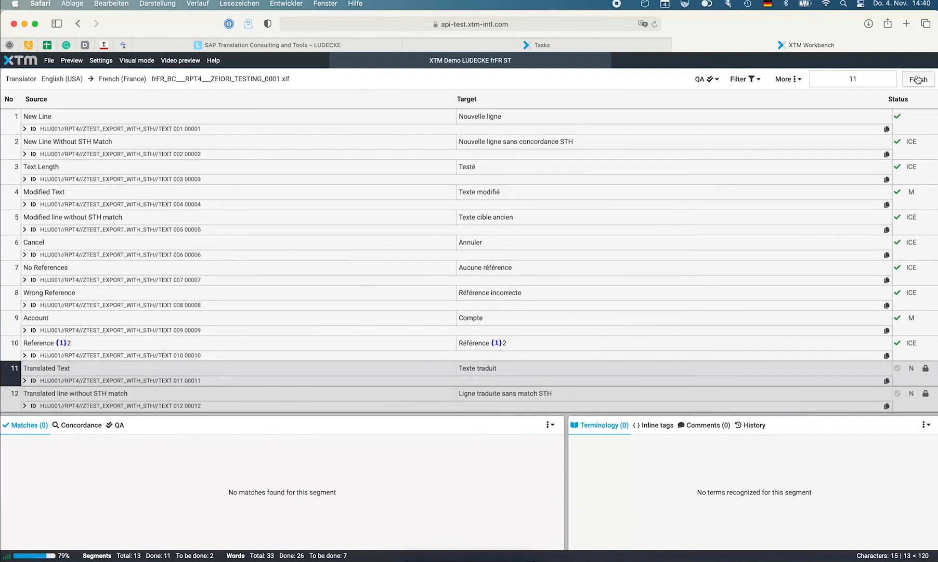
- Finish the translation task and switch back to the list of exported texts in SAP
{"action": "left_click", "coordinate": [918, 79]}
{"action": "left_click", "coordinate": [537, 135]}
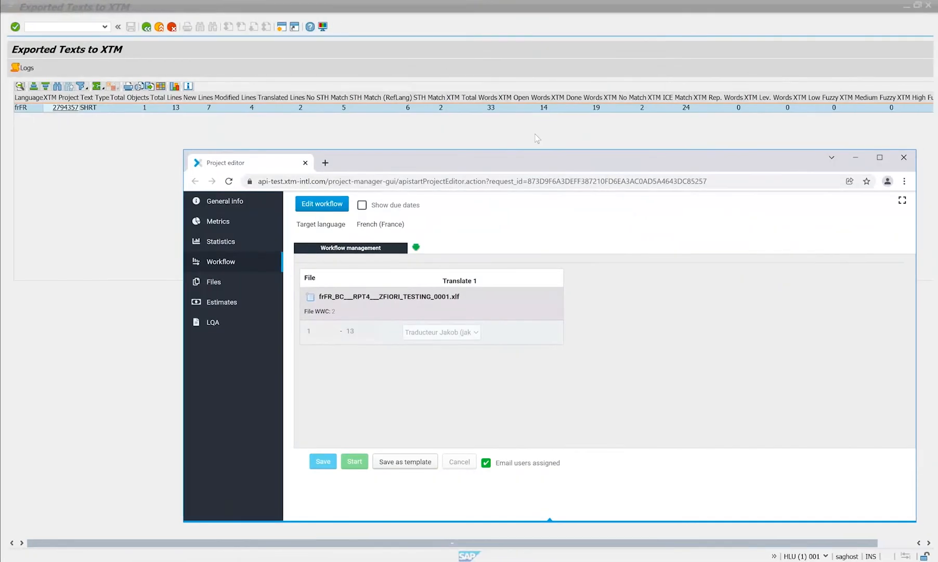
{"action": "left_click", "coordinate": [461, 114]}
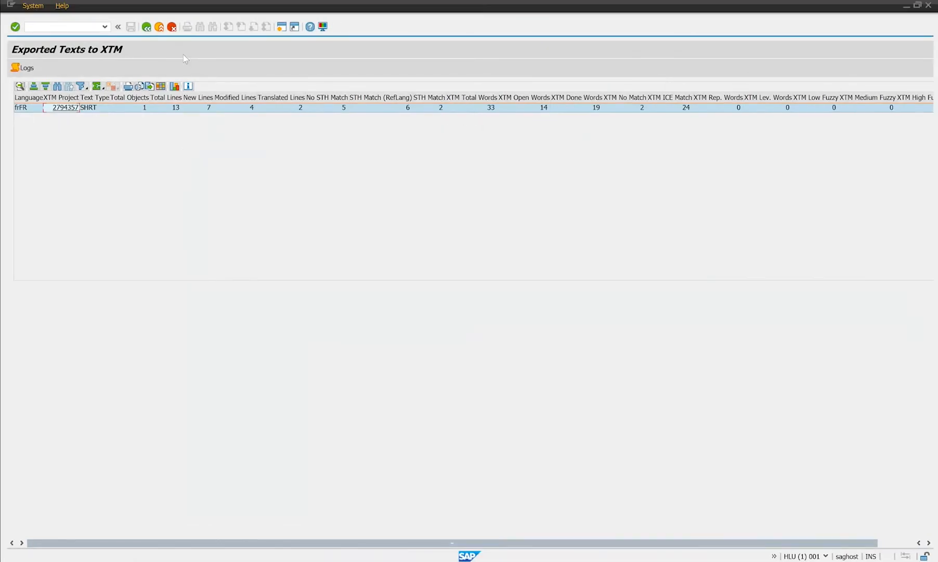
- Set up a translation import for export 212, XTM Demo LUDECKE, with overwriting of translated texts enabled
{"action": "left_click", "coordinate": [146, 26]}
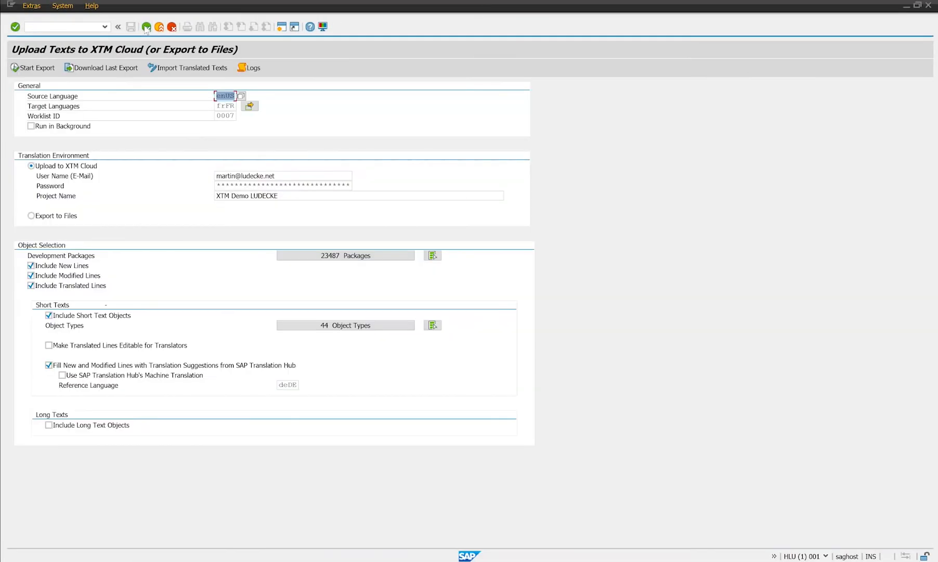
{"action": "left_click", "coordinate": [168, 70]}
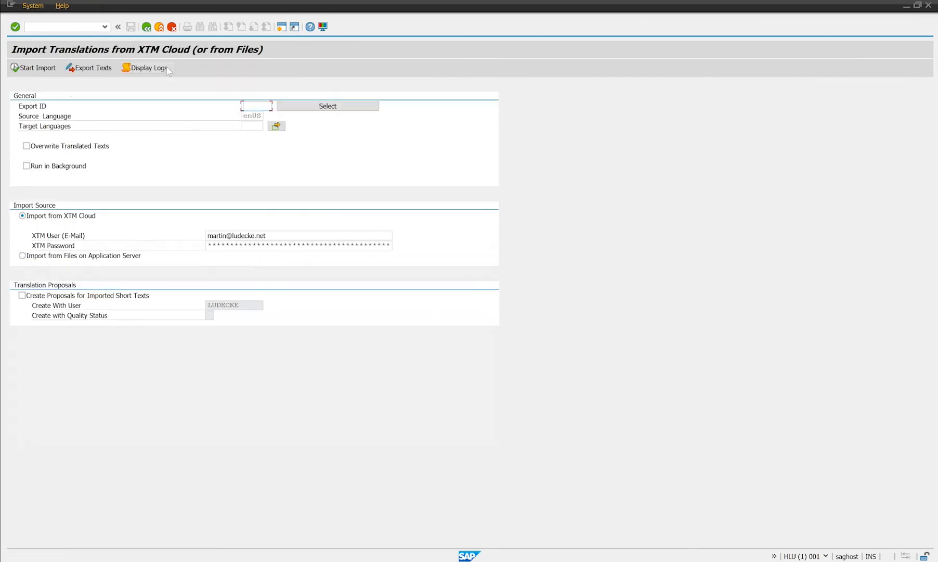
{"action": "left_click", "coordinate": [314, 107]}
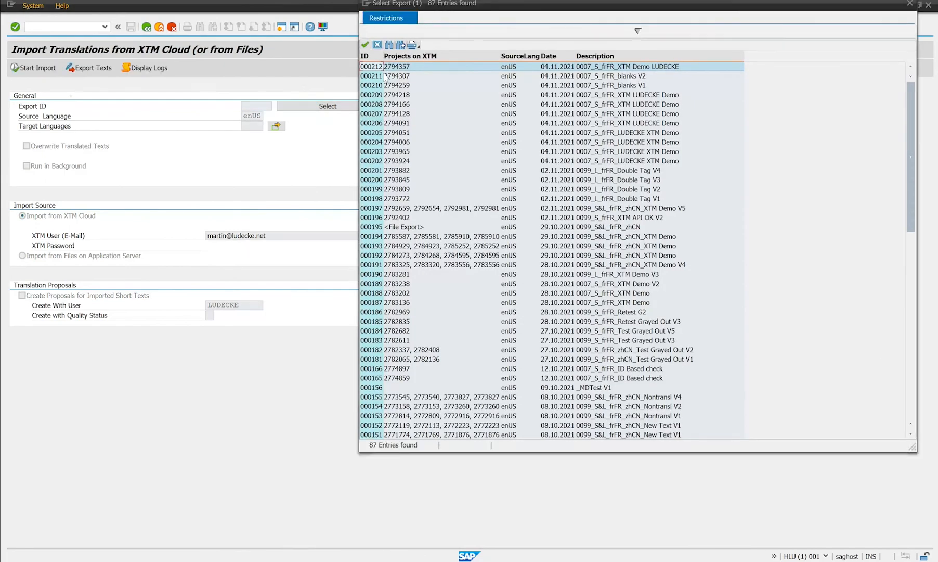
{"action": "double_click", "coordinate": [384, 66]}
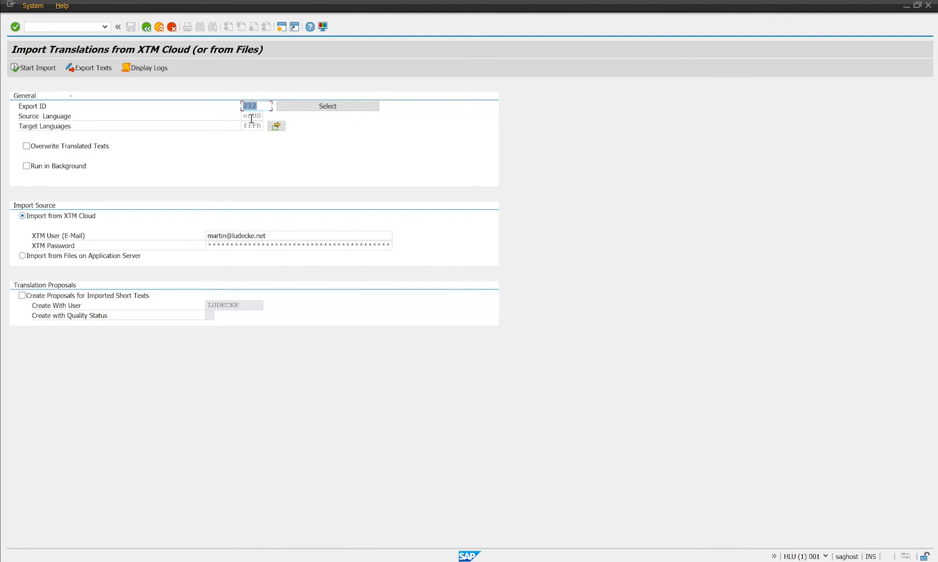
{"action": "left_click", "coordinate": [78, 143]}
- Copy the XTM account password from the password manager and enter it as the XTM password for the import
{"action": "key", "text": "super+Tab"}
{"action": "key", "text": "super+Tab"}
{"action": "key", "text": "super+Tab"}
{"action": "left_click", "coordinate": [590, 151]}
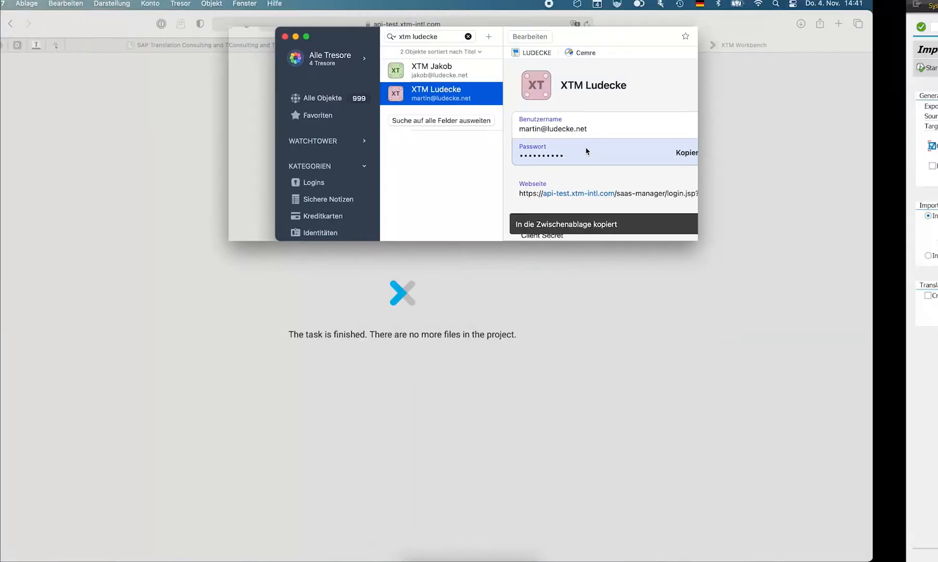
{"action": "key", "text": "super+Tab"}
{"action": "left_click", "coordinate": [223, 244]}
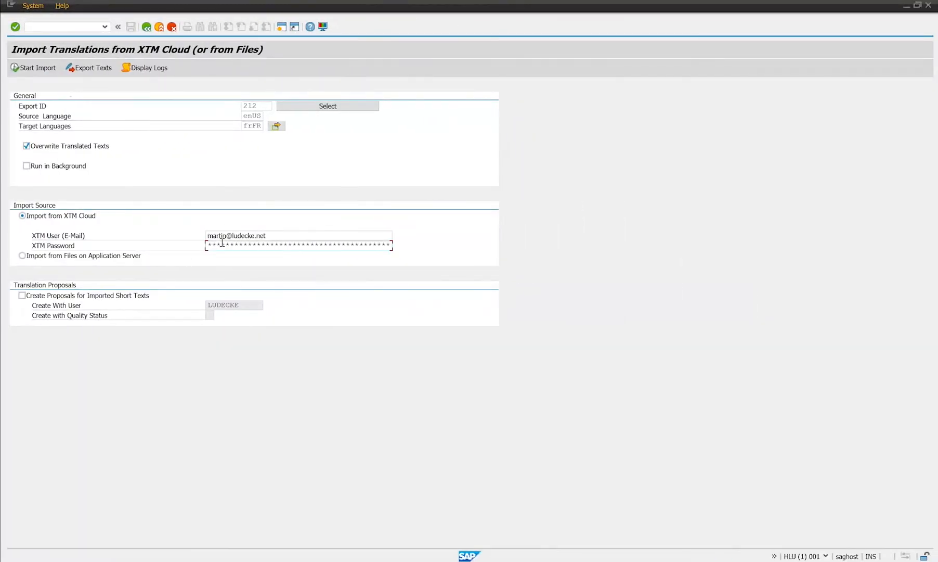
- Enable proposal creation for imported short texts with quality status X and start the import
{"action": "left_click", "coordinate": [66, 294]}
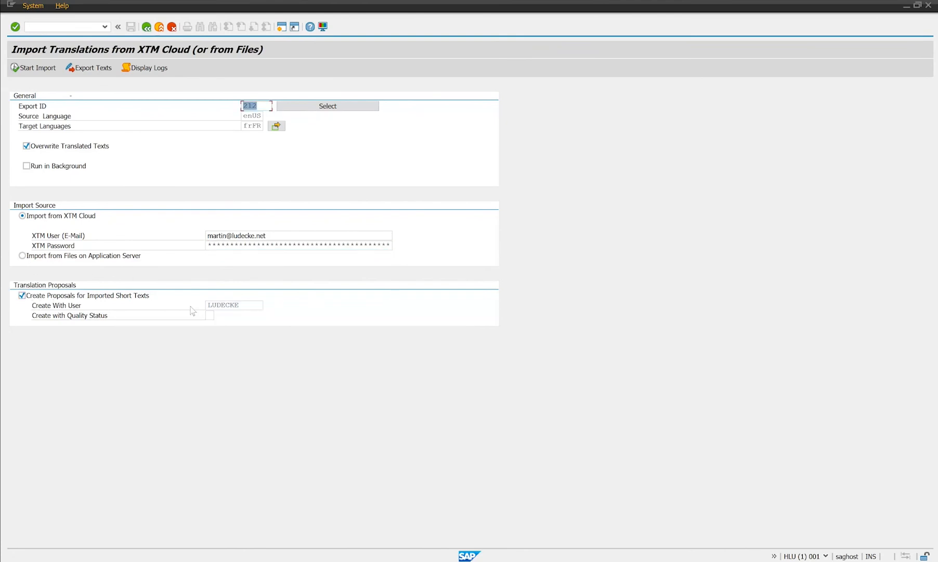
{"action": "left_click", "coordinate": [209, 316]}
{"action": "type", "text": "X"}
{"action": "left_click", "coordinate": [29, 67]}
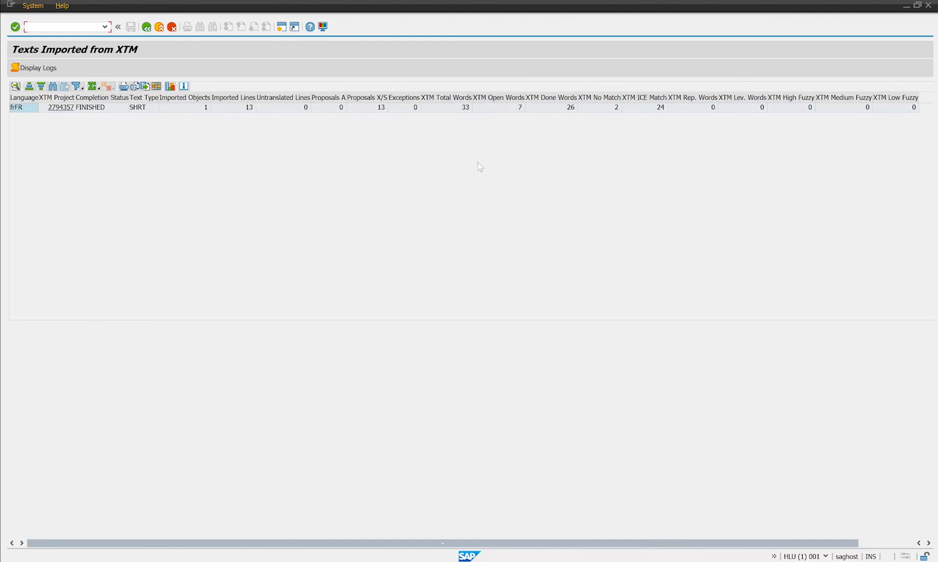
- Switch to the SAP translation editor session and reopen ZTEST_EXPORT_WITH_STH from enUS to frFR to reload its texts
{"action": "key", "text": "alt+Tab"}
{"action": "key", "text": "alt+Tab"}
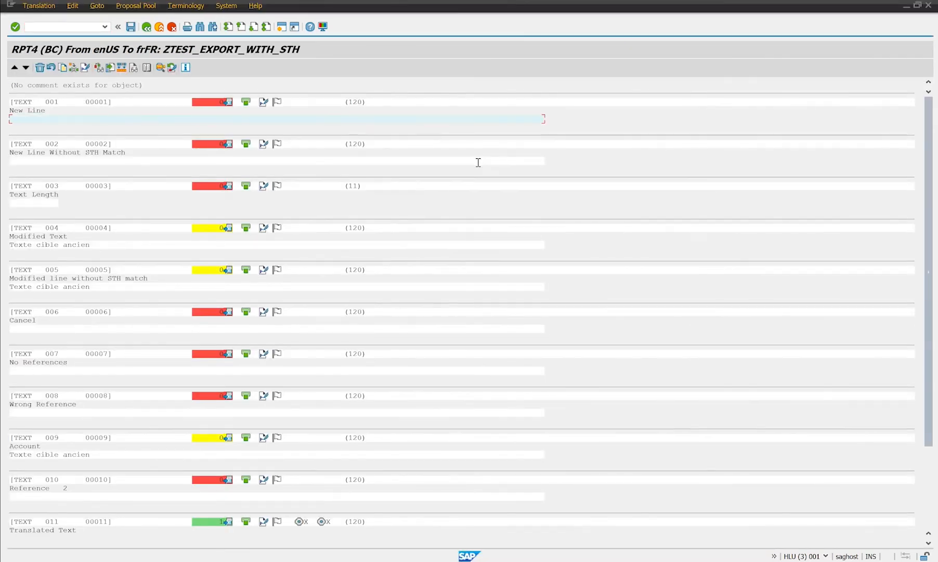
{"action": "key", "text": "F3"}
{"action": "left_click", "coordinate": [251, 157]}
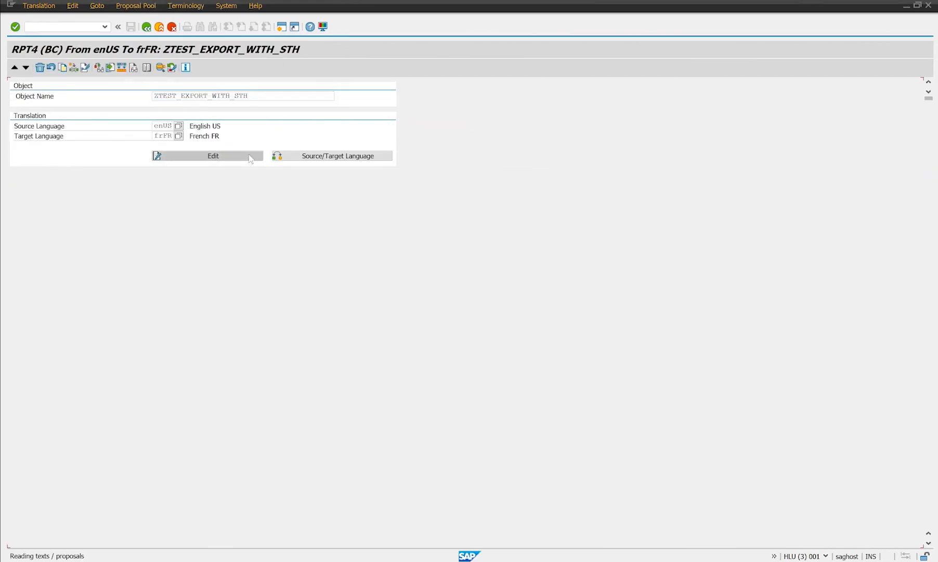